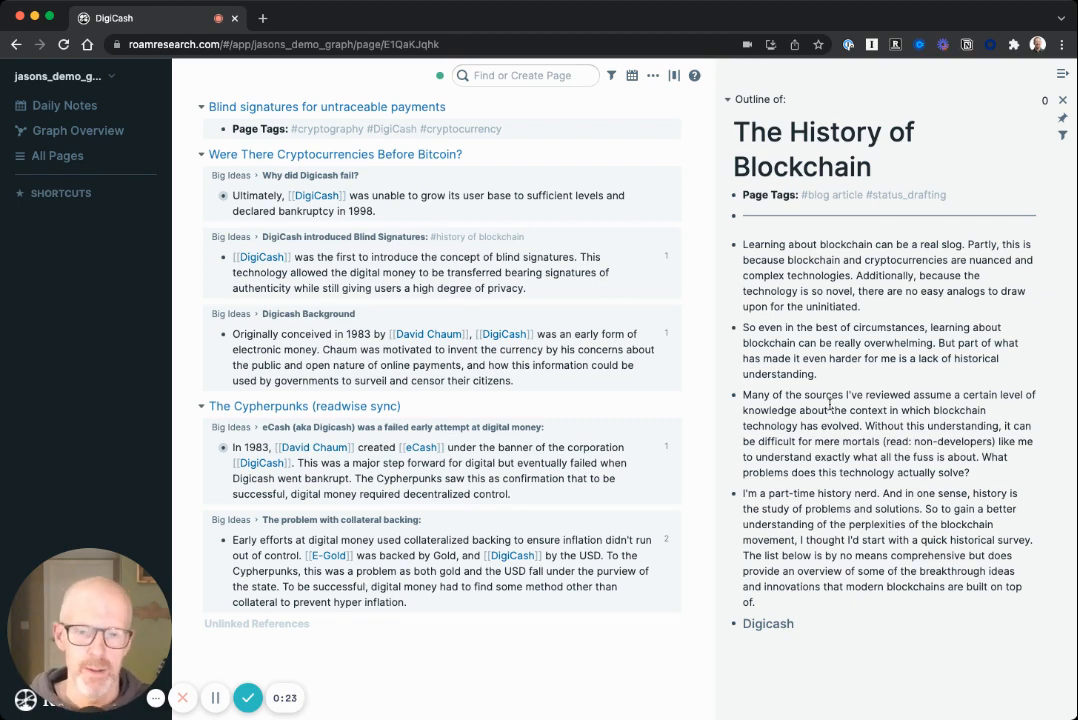
Step: Place a block reference to the Digicash Background note beneath the Digicash heading in the History of Blockchain outline
scroll(843, 456, "down", 3)
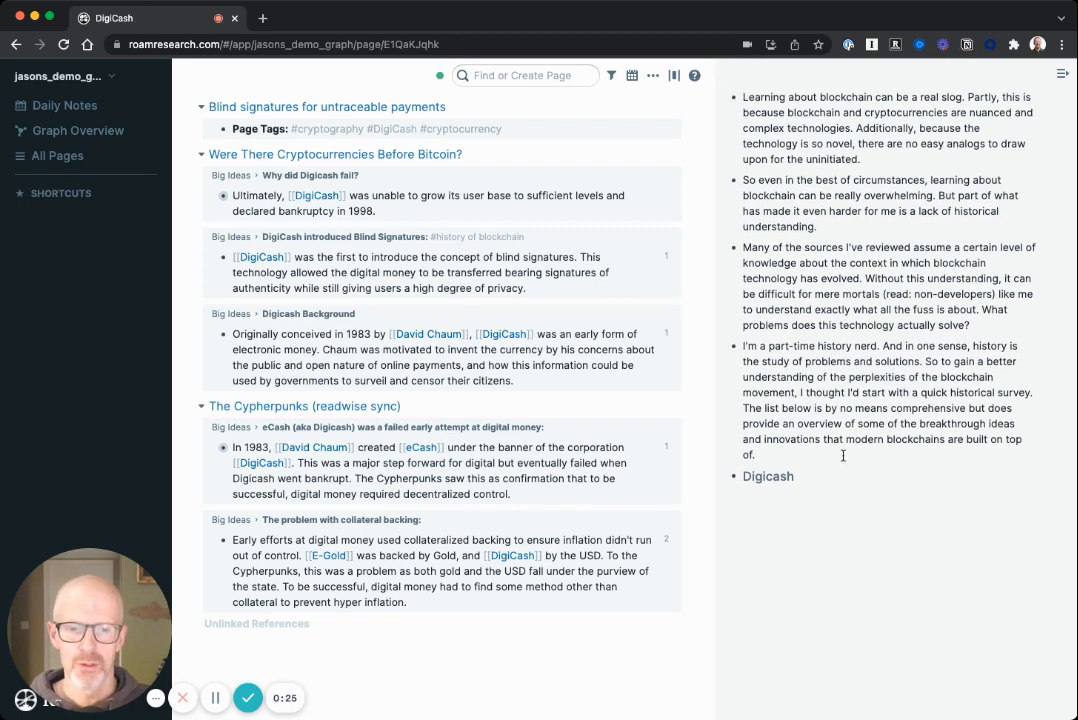
left_click(813, 475)
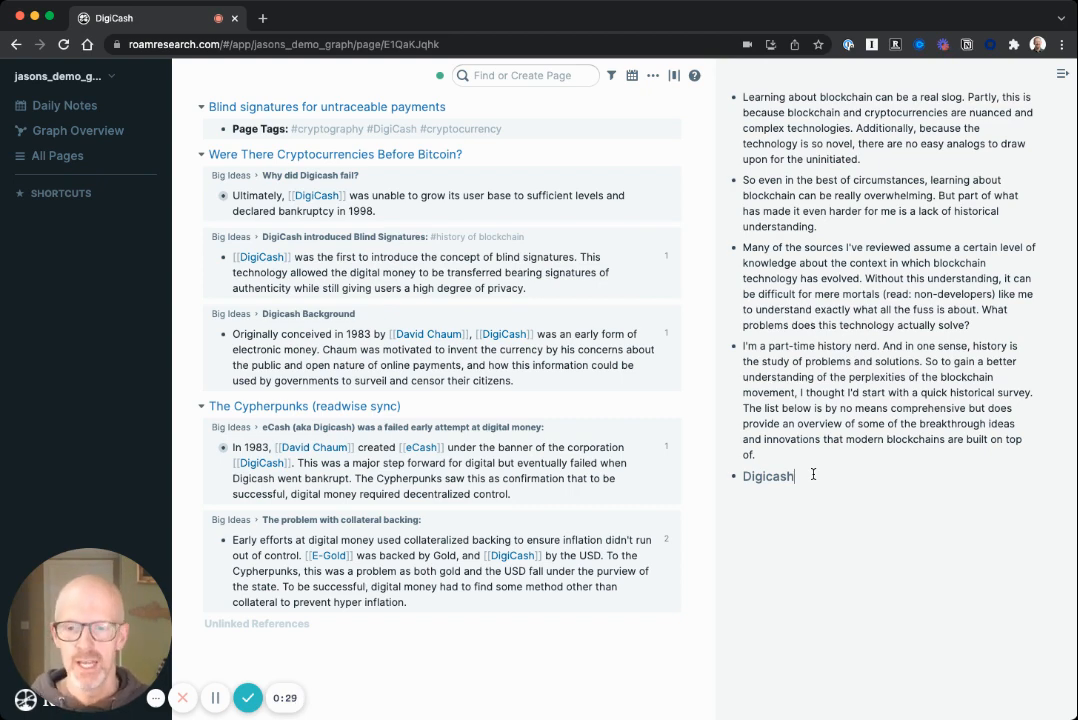
scroll(421, 440, "up", 3)
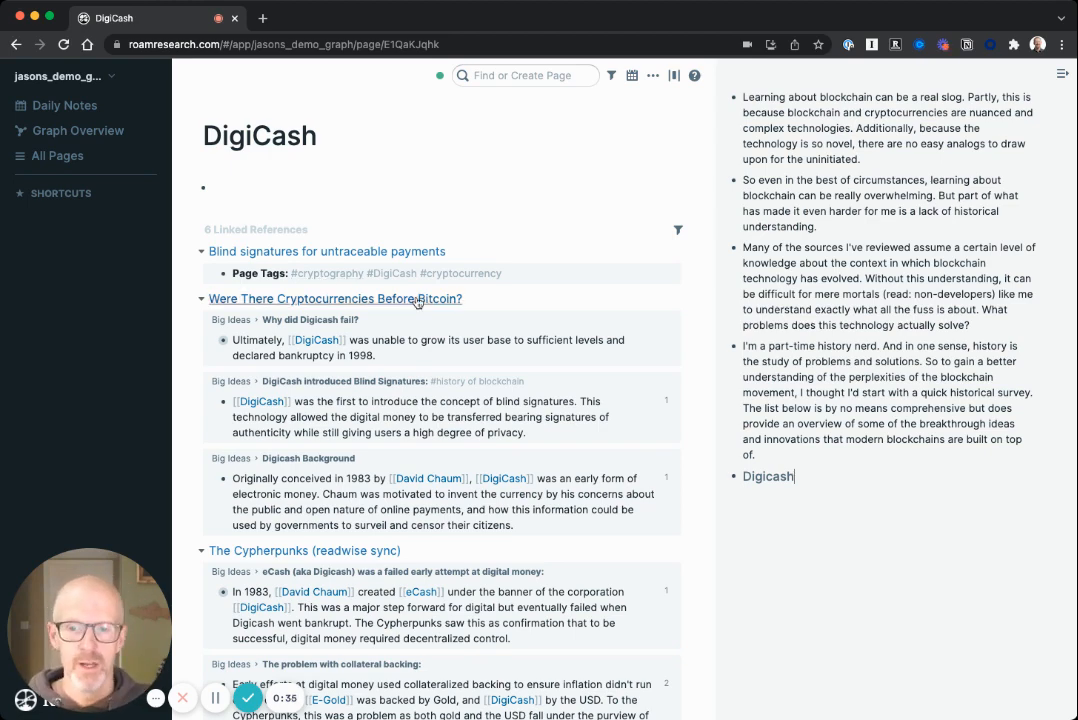
scroll(418, 302, "down", 3)
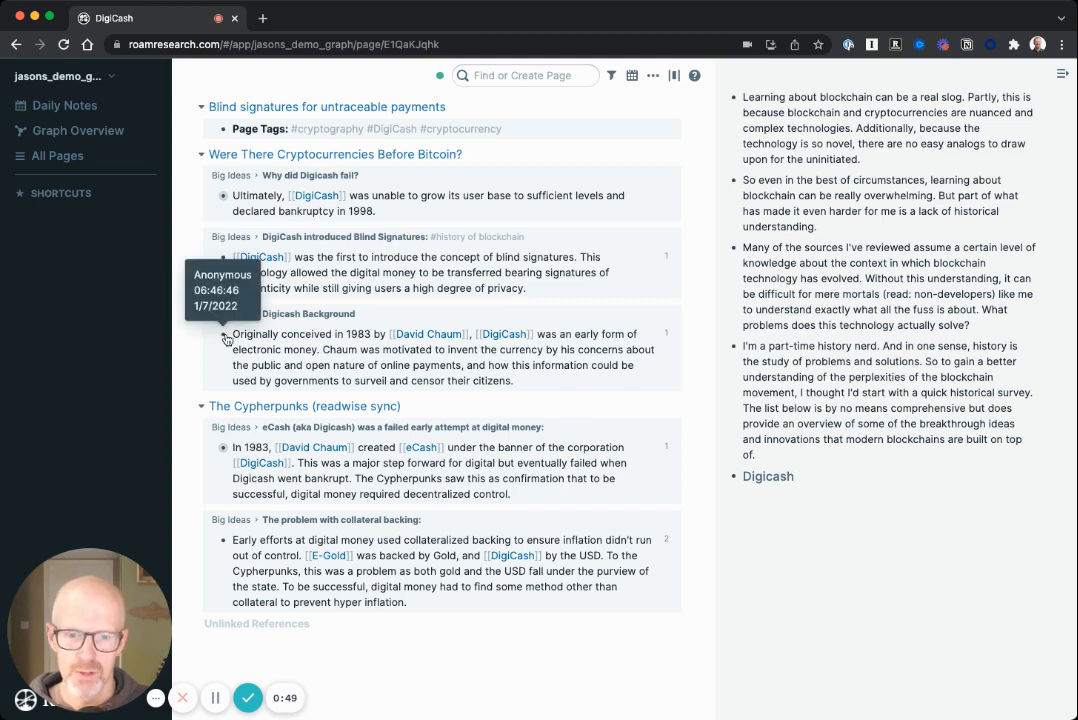
left_click_drag(224, 339, 756, 502)
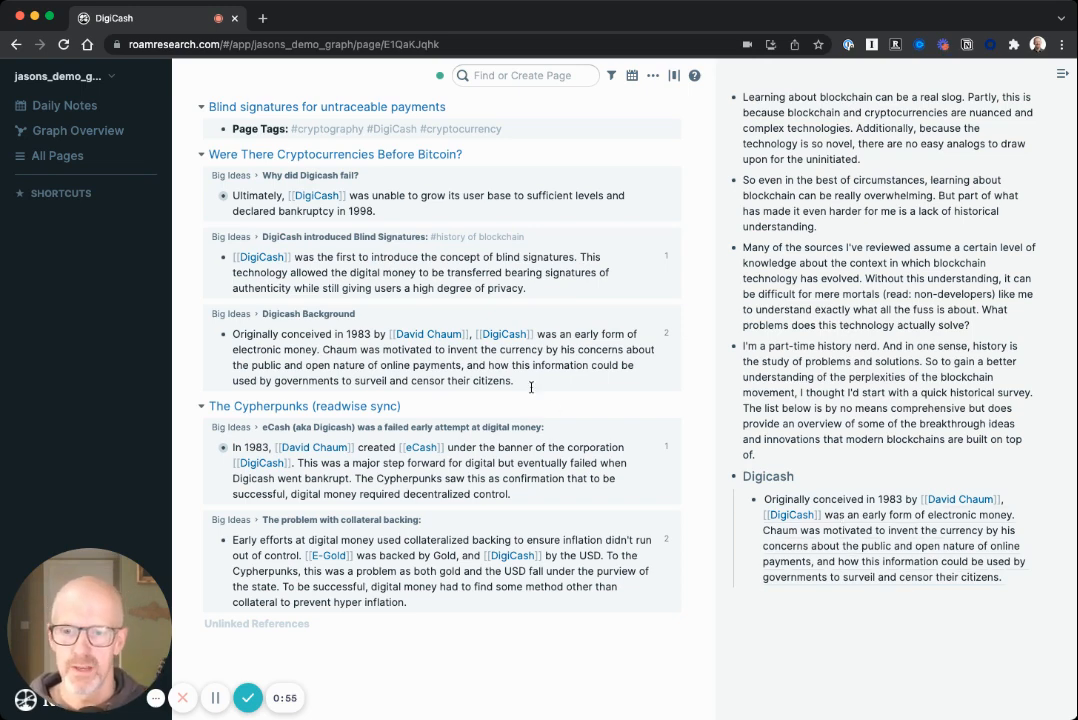
Step: Add references to the blind signatures, collateral backing and Digicash failure notes, in that order, below the first reference under Digicash
scroll(531, 387, "up", 2)
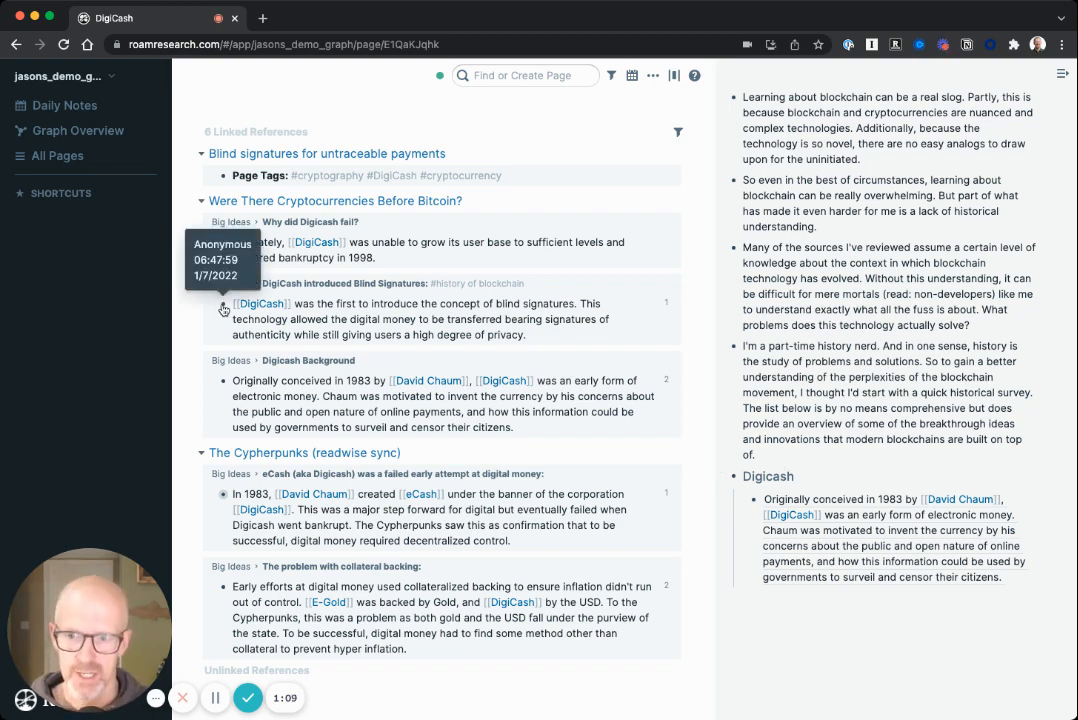
left_click_drag(223, 309, 760, 602)
scroll(745, 560, "down", 1)
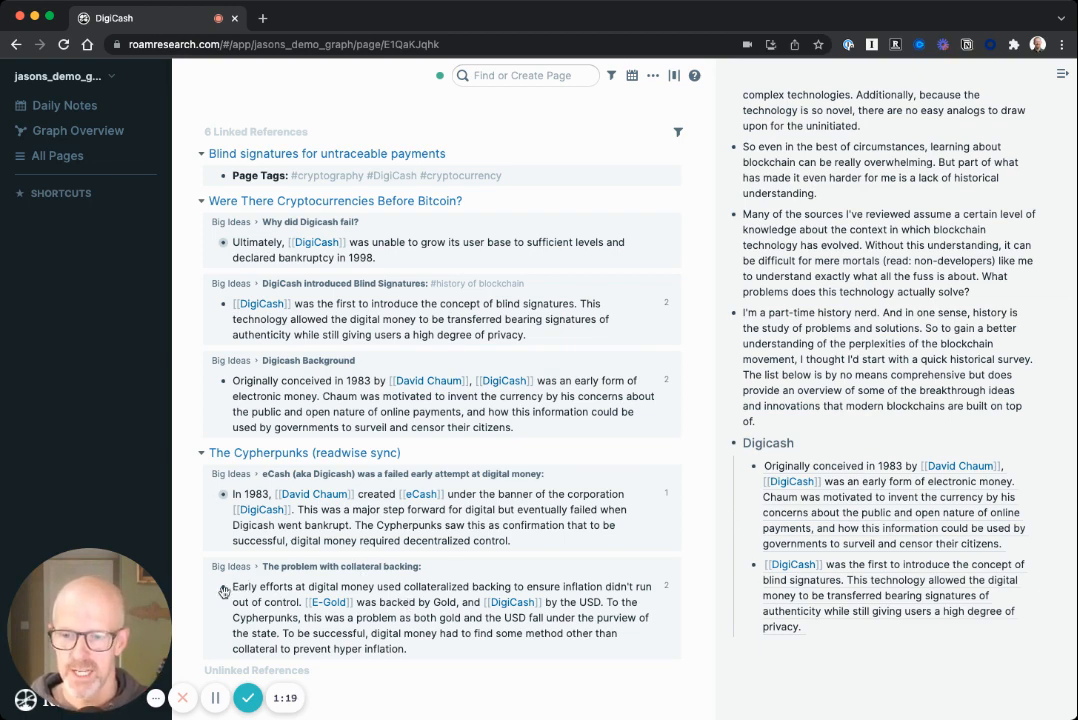
left_click_drag(224, 590, 766, 639)
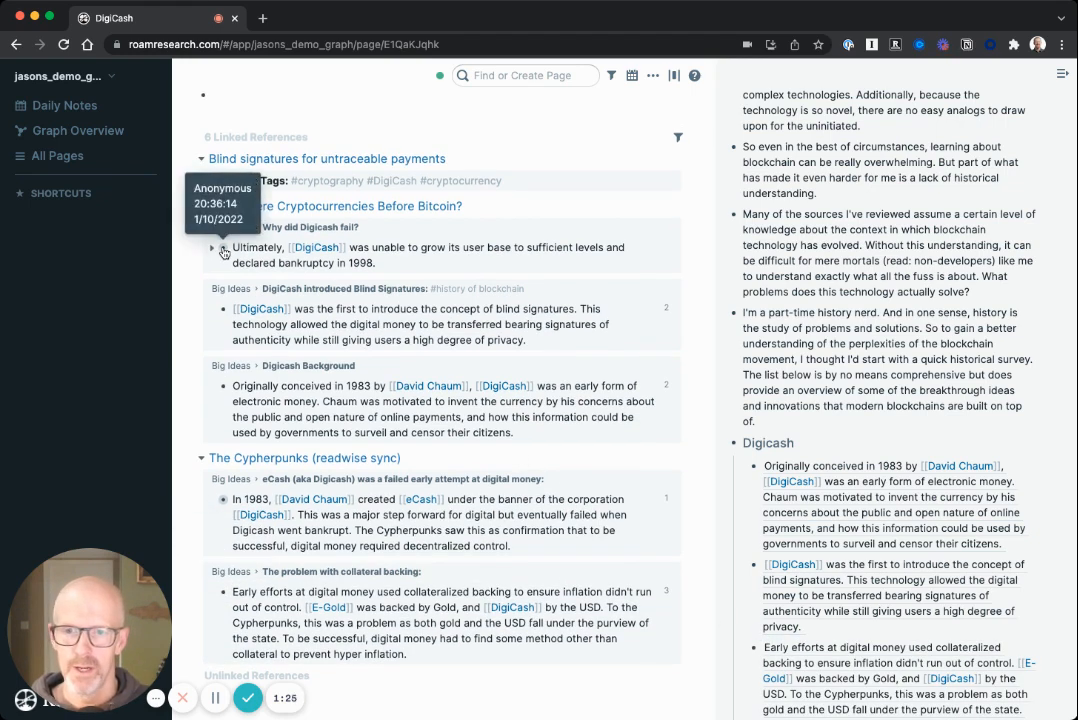
left_click_drag(224, 250, 760, 630)
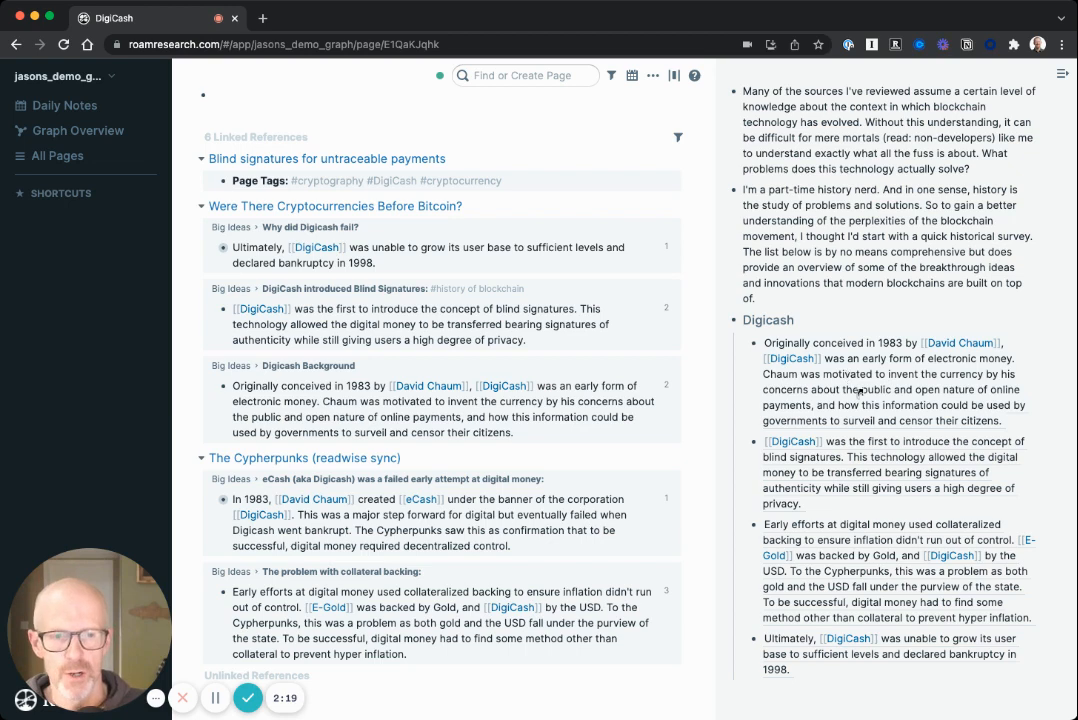
Step: Replace the first block reference under the Digicash heading with its plain text
right_click(858, 391)
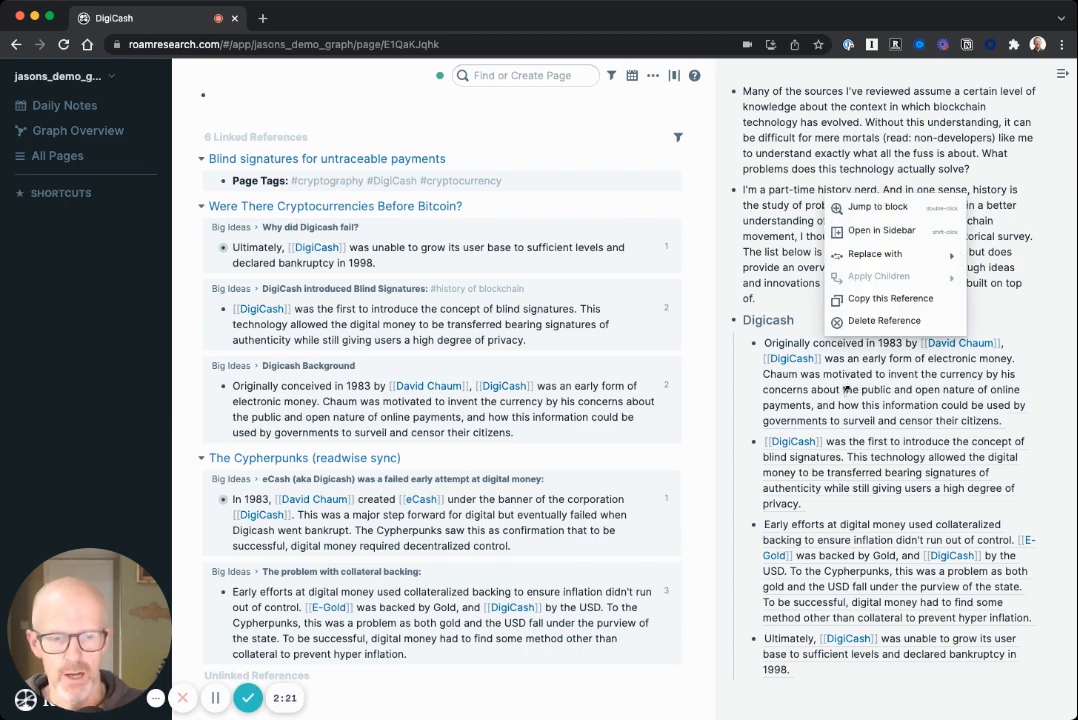
mouse_move(850, 257)
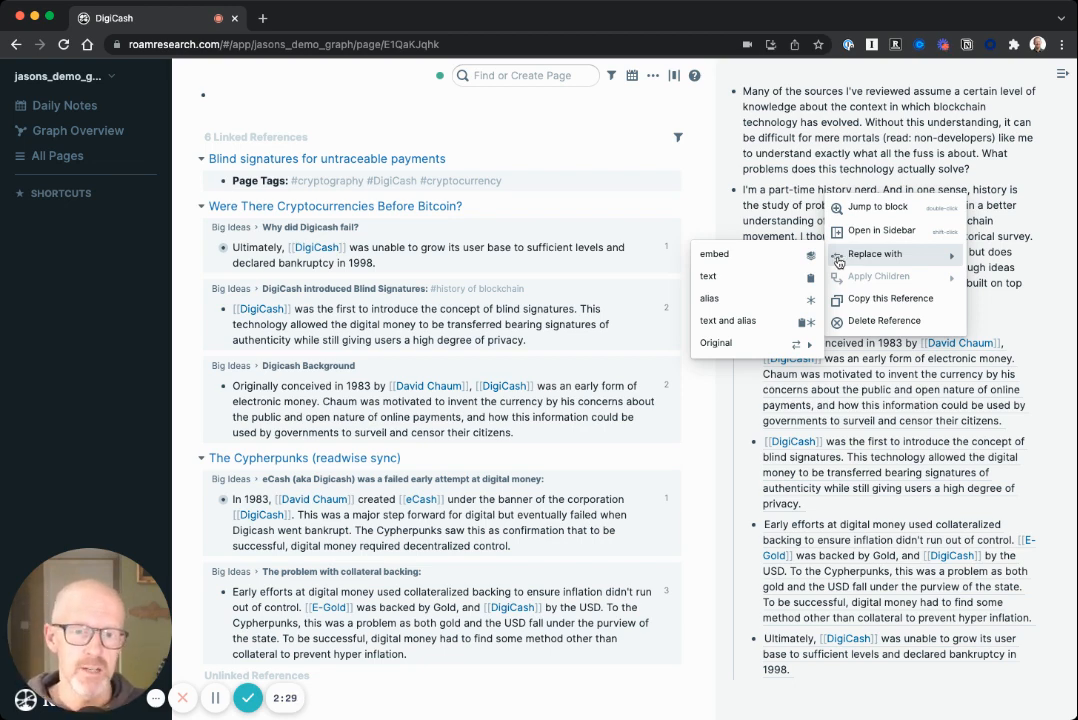
left_click(714, 281)
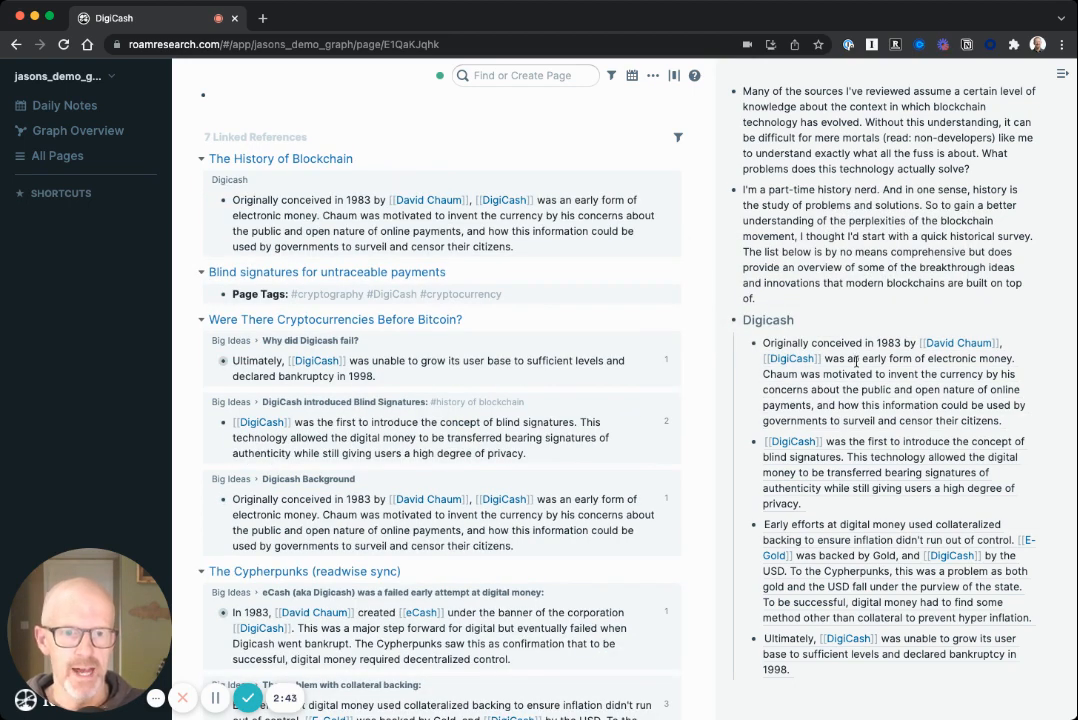
scroll(856, 362, "down", 1)
scroll(537, 351, "down", 2)
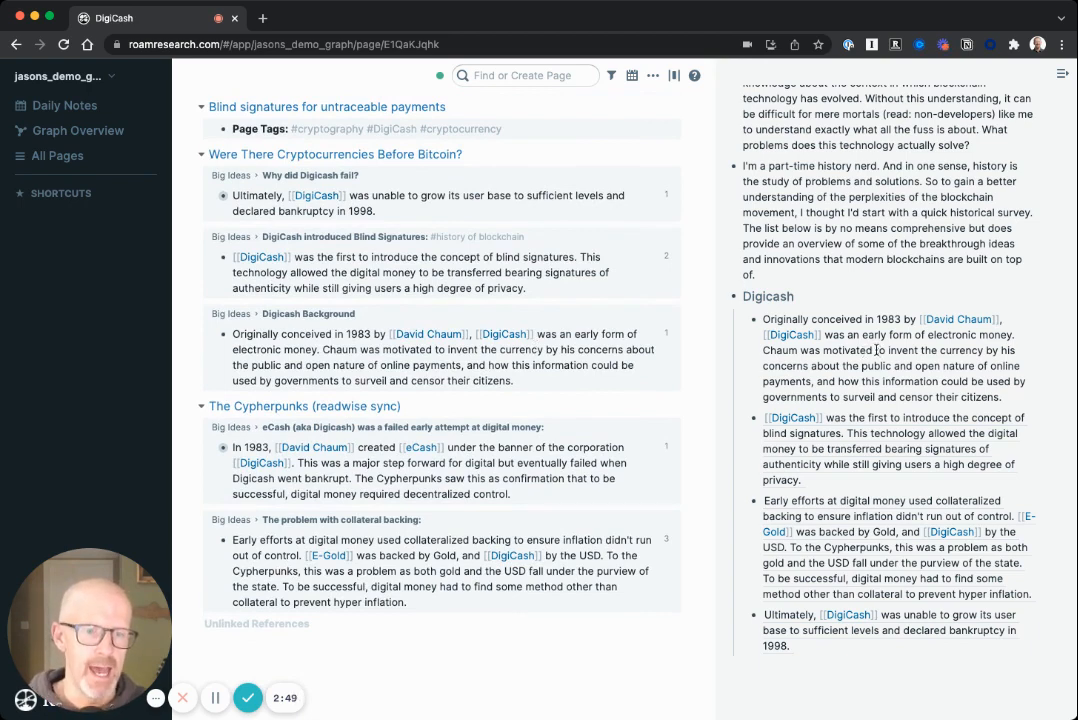
Step: Remove the double brackets around DigiCash in the first paragraph under the Digicash heading
left_click(876, 350)
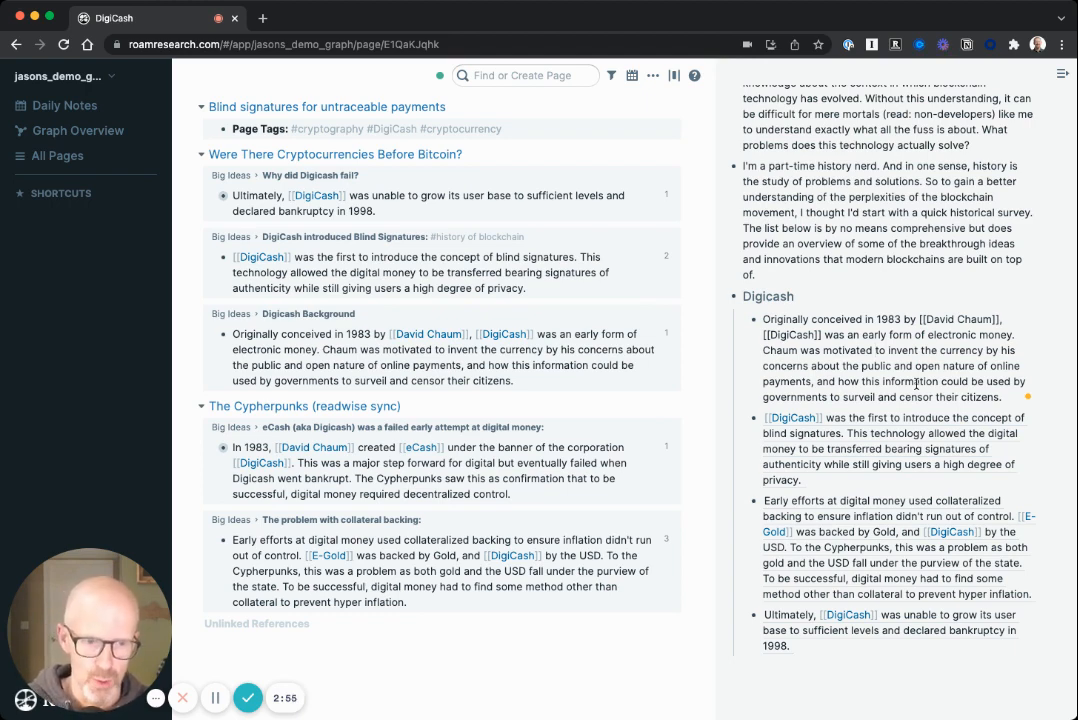
left_click(822, 336)
key("BackSpace")
key("BackSpace")
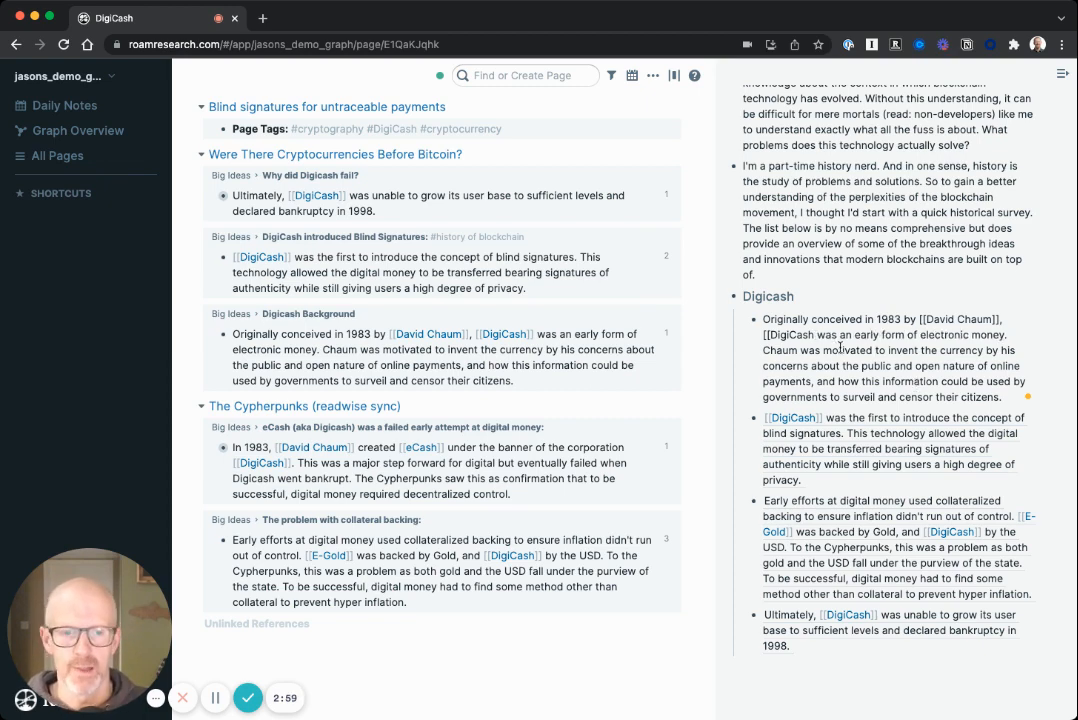
key("alt+Left")
key("BackSpace")
key("BackSpace")
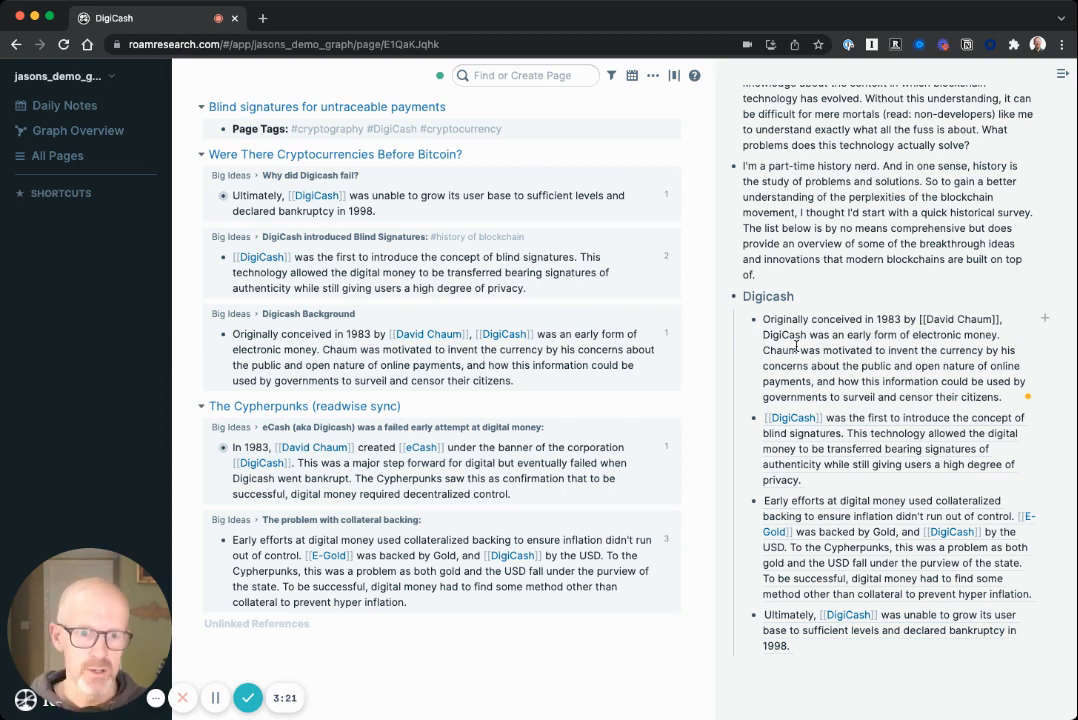
Step: Put the double brackets back around DigiCash and undo the text replacement to restore the block reference
type("[[")
key("alt+Right")
type("]]")
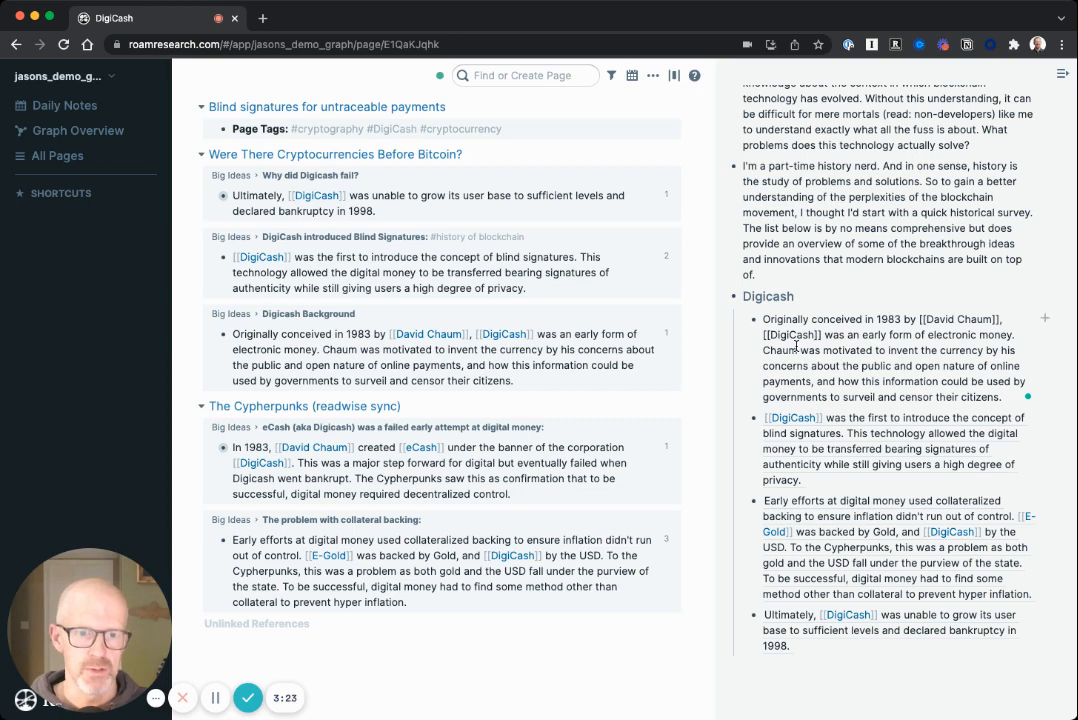
key("super+u")
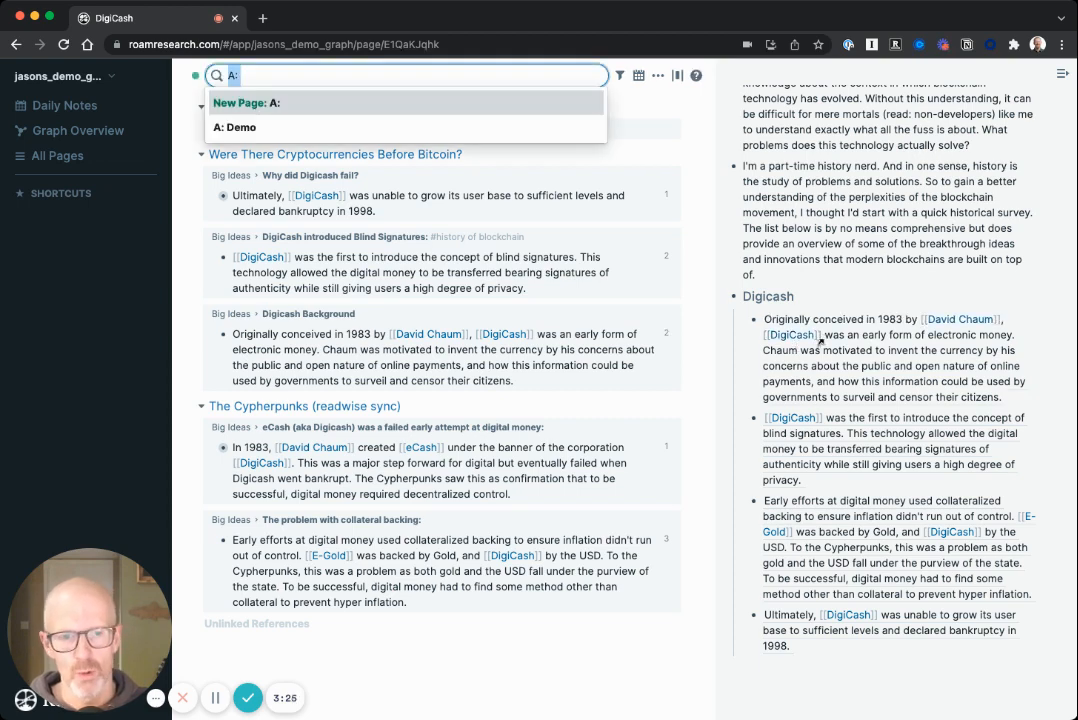
key("Escape")
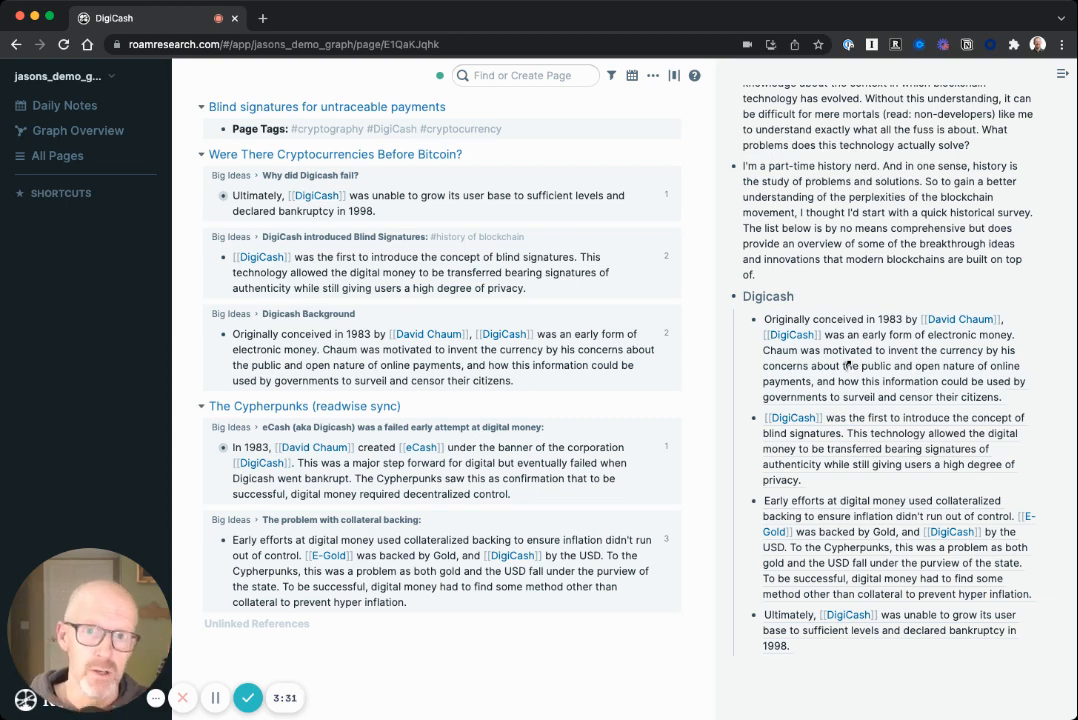
Step: Replace the first block reference under the Digicash heading with text and alias
right_click(848, 364)
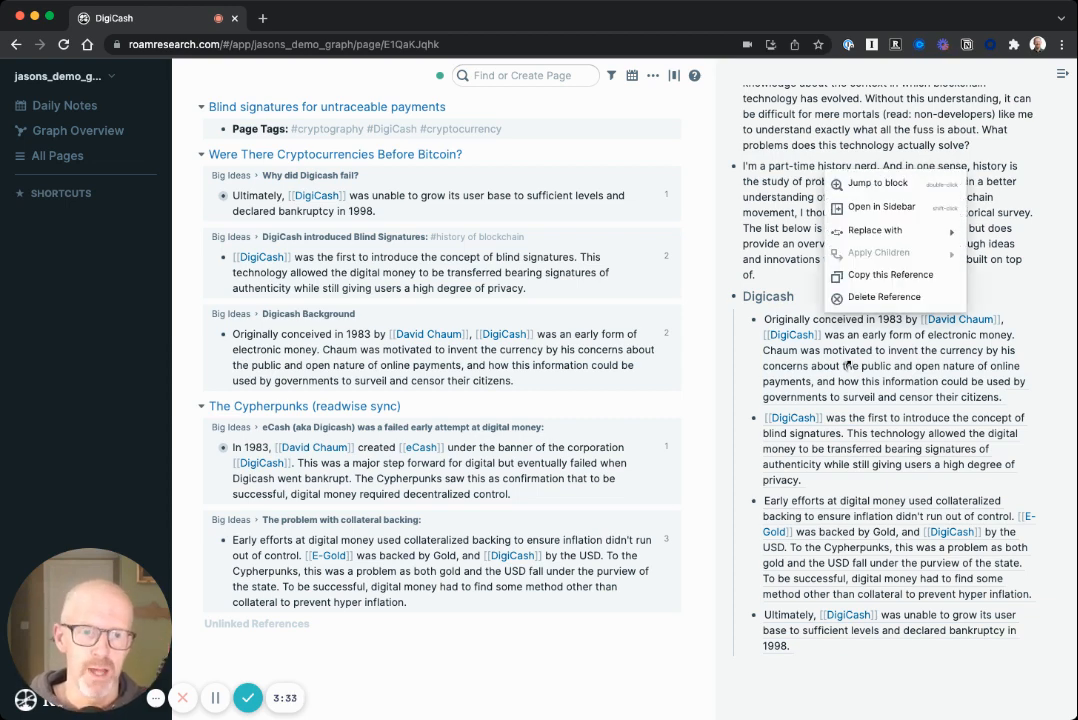
mouse_move(867, 237)
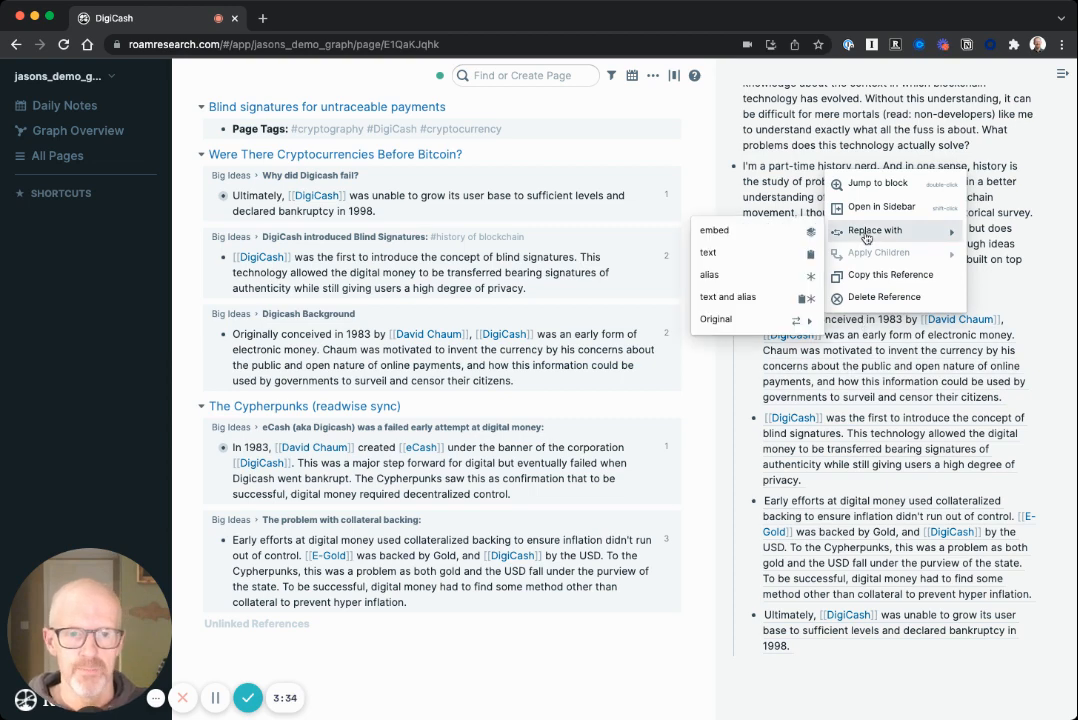
left_click(735, 303)
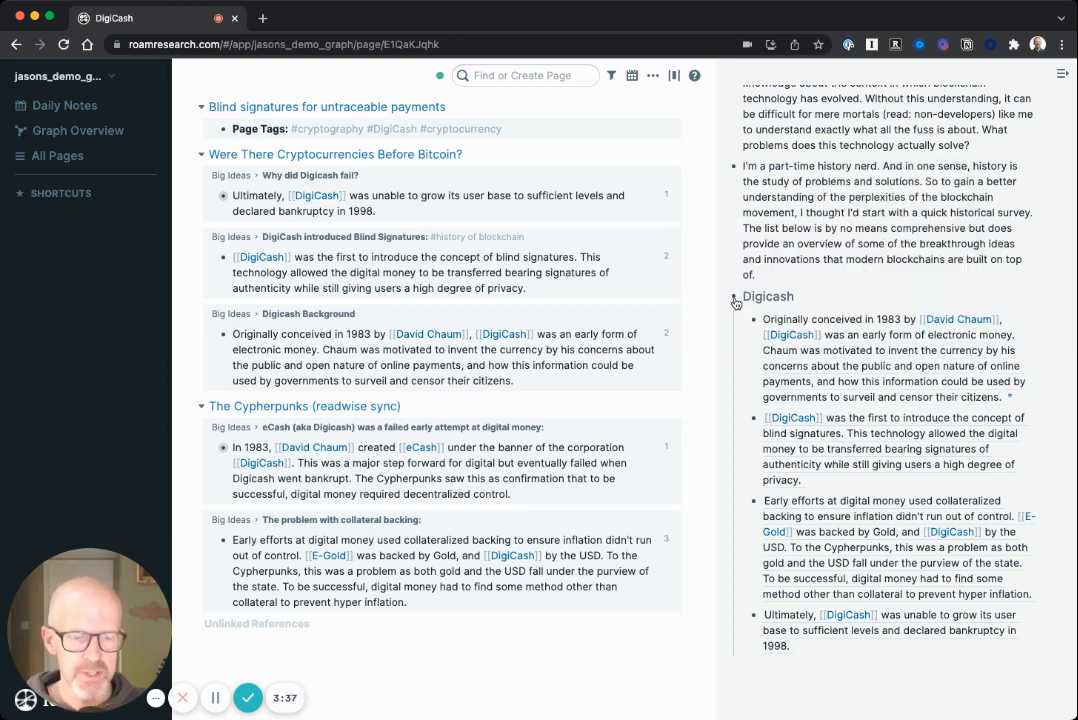
Step: Unlink DigiCash in the first Digicash paragraph by removing its double brackets, keeping the source alias at the end
left_click(821, 336)
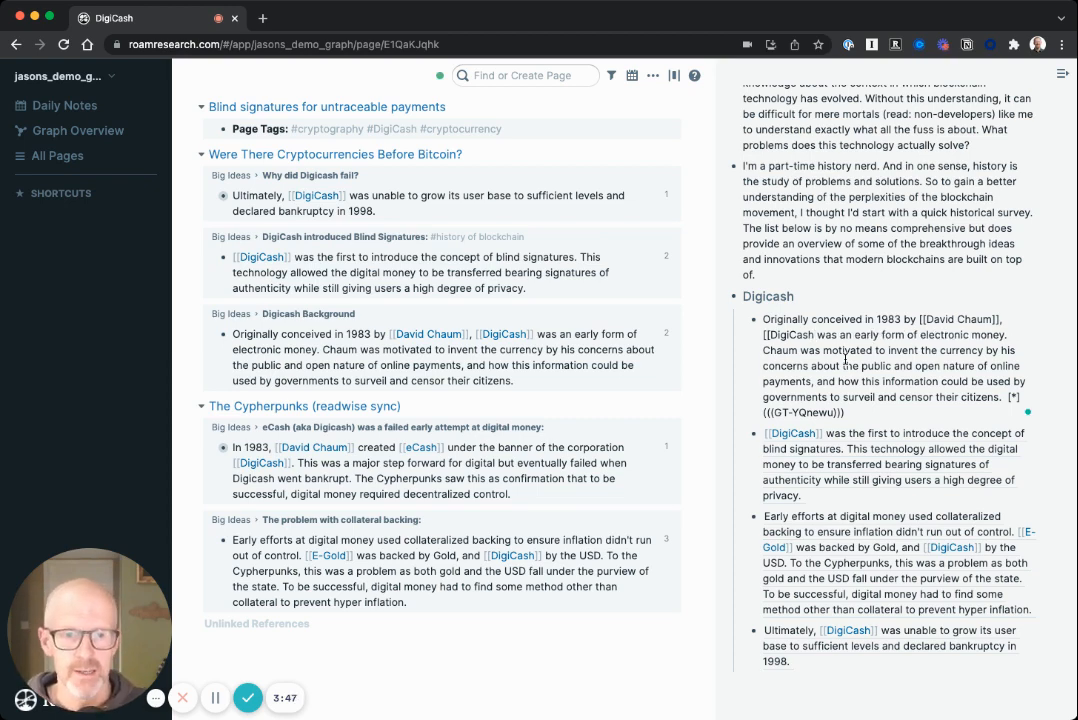
key("BackSpace")
key("BackSpace")
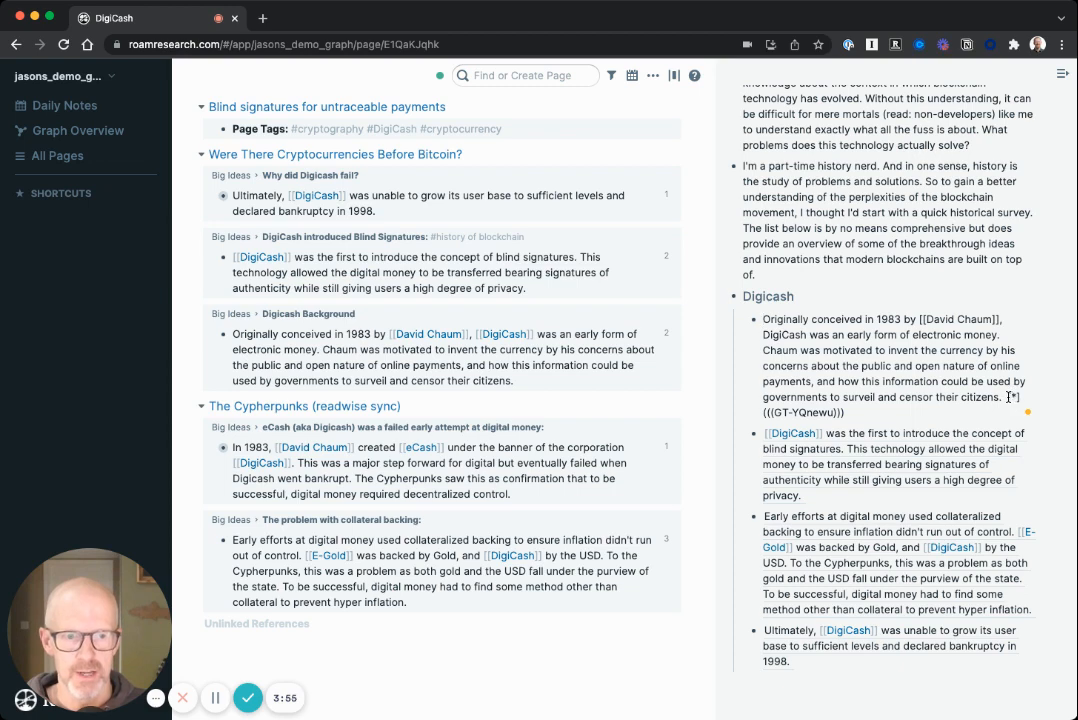
left_click_drag(1007, 397, 1020, 405)
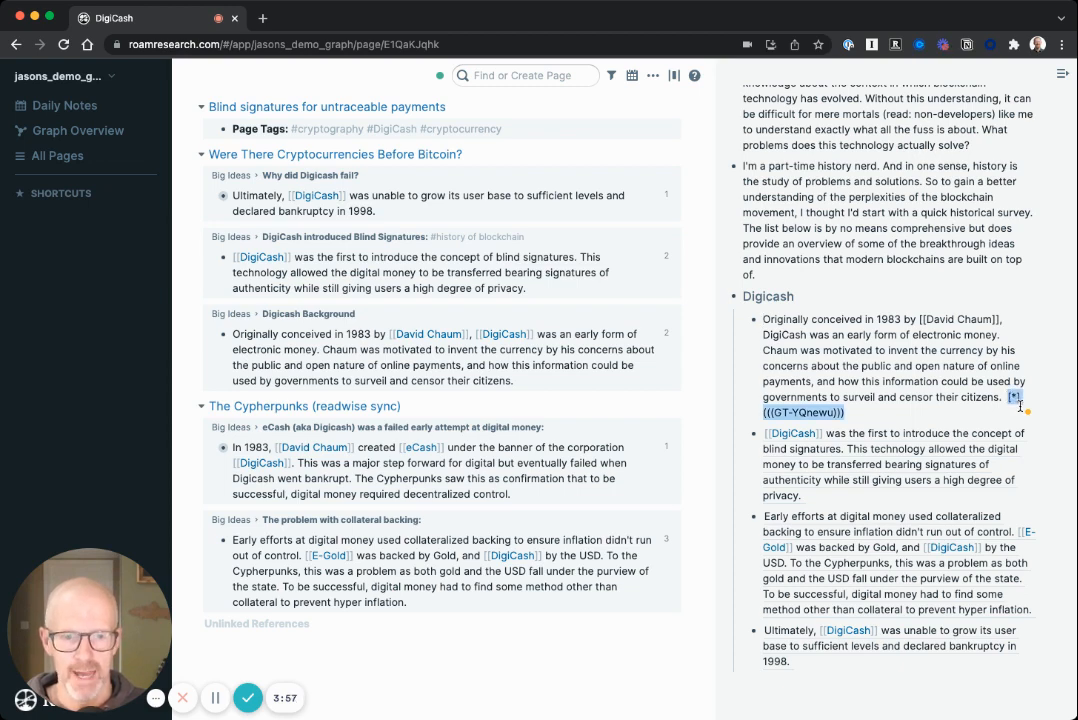
left_click(838, 302)
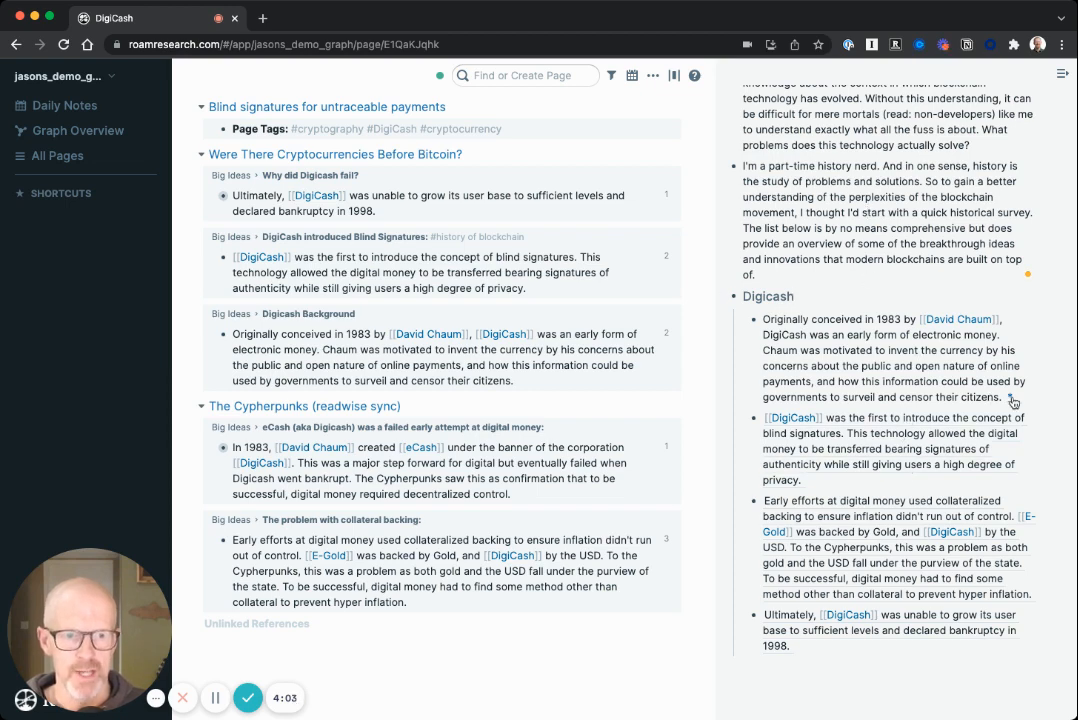
Step: Preview the source behind the paragraph's alias and expand the places that reference the original Digicash Background note
mouse_move(1011, 401)
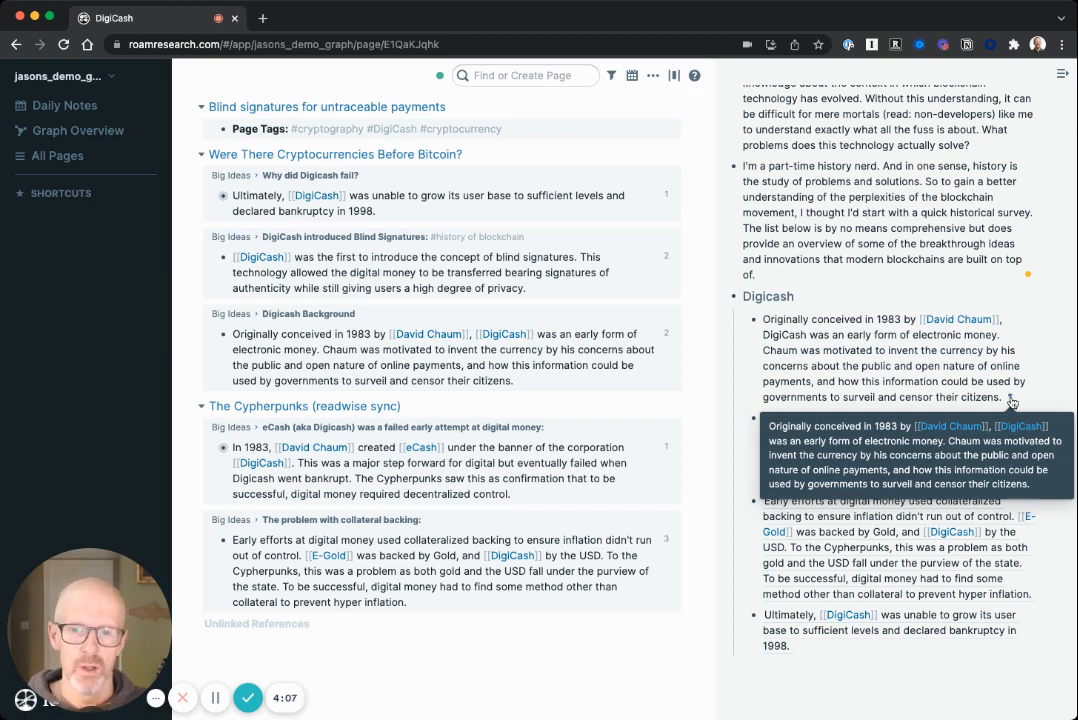
left_click(666, 334)
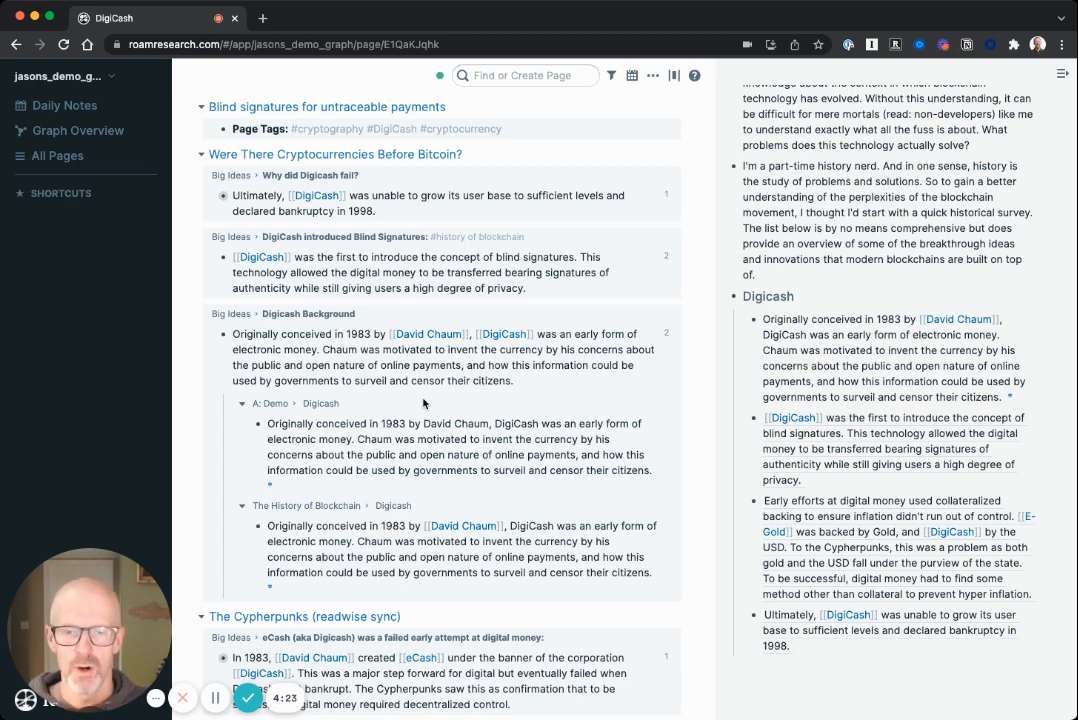
scroll(423, 402, "up", 2)
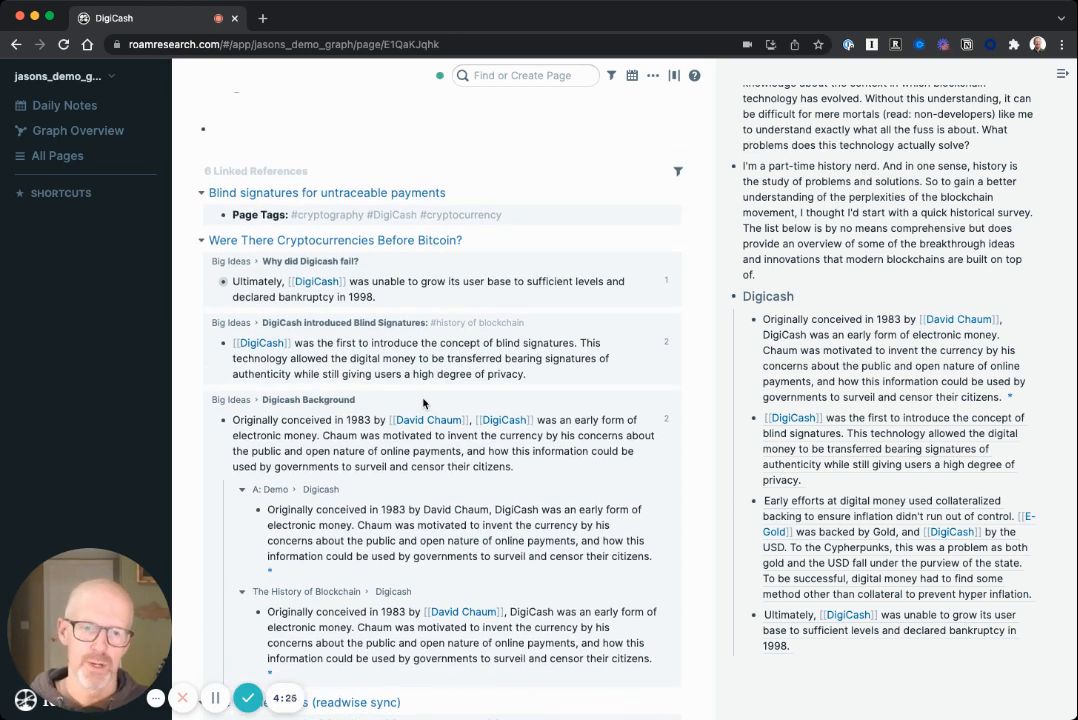